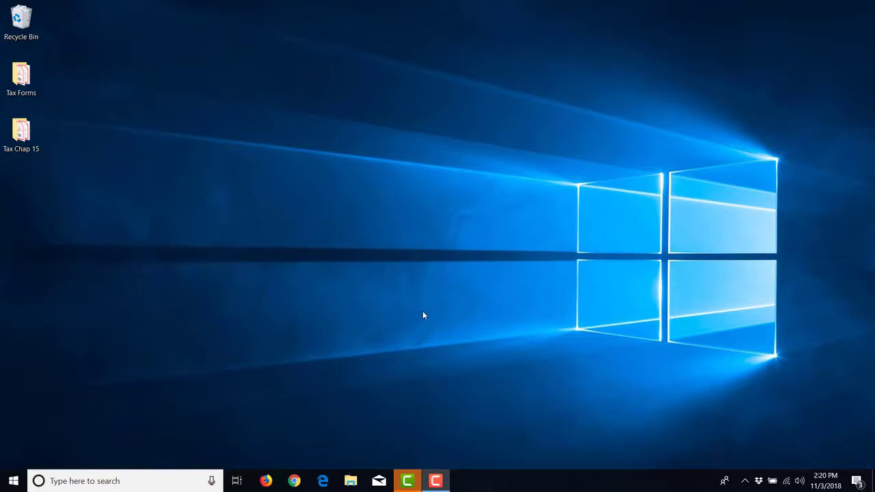
Open Microsoft Edge, go to virtualbox.org and open the site's Downloads page.
click(323, 480)
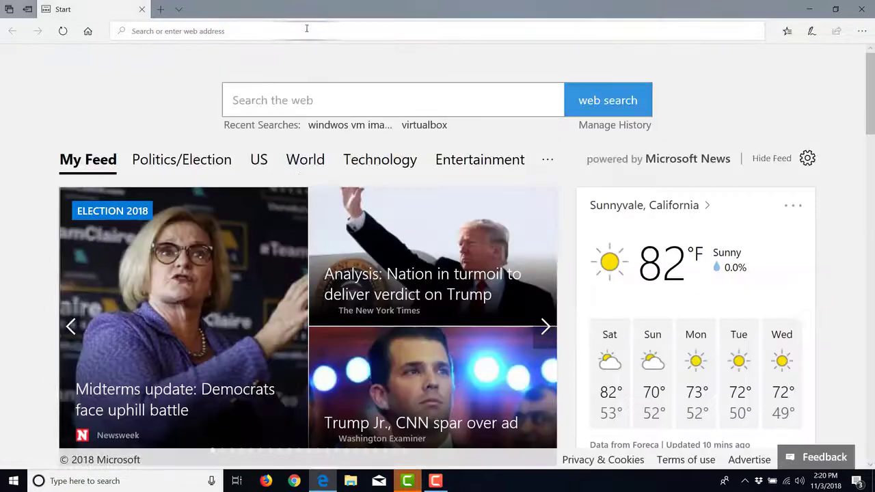
click(306, 30)
text(virtualbox.org/)
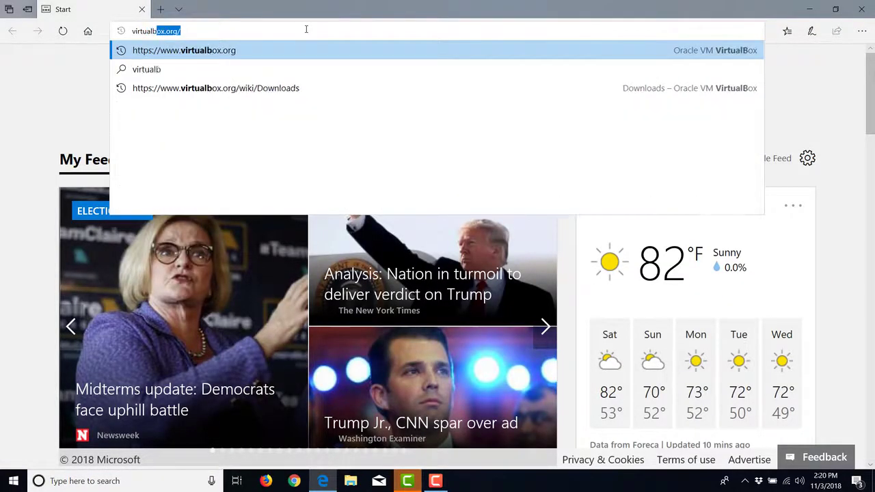
key(Return)
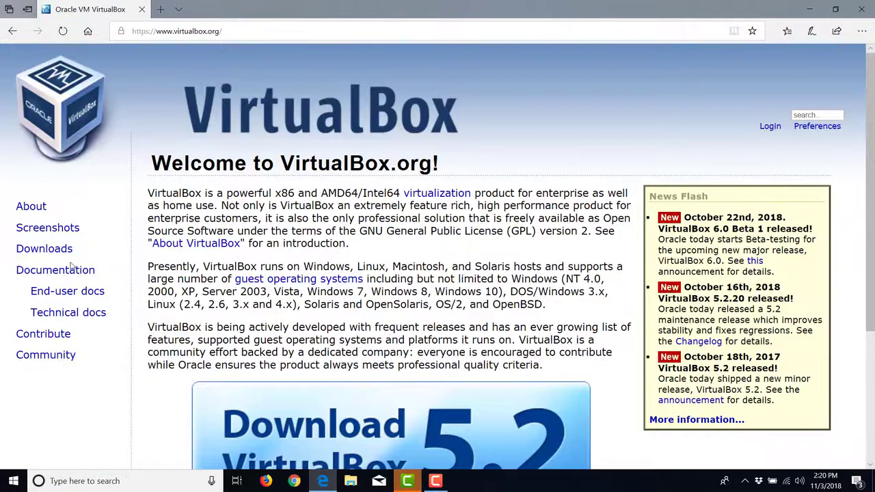
click(69, 249)
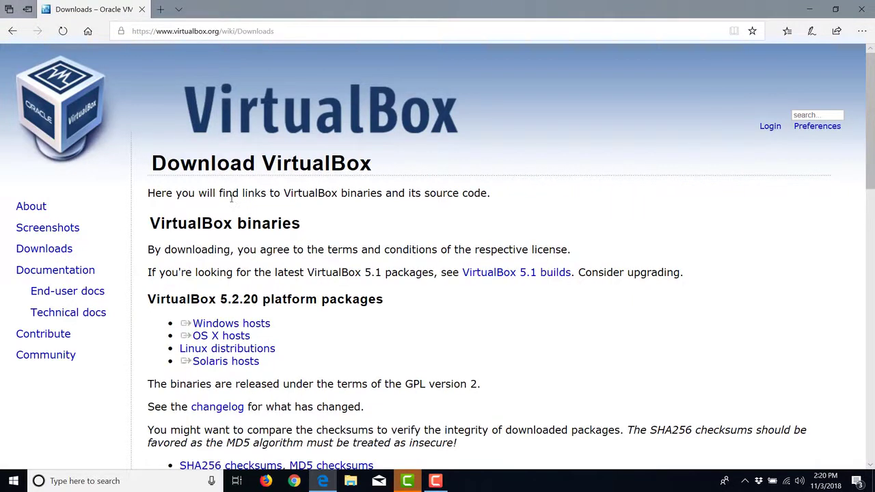
Download the VirtualBox 5.2.20 platform package for Windows hosts and run the saved installer.
click(246, 326)
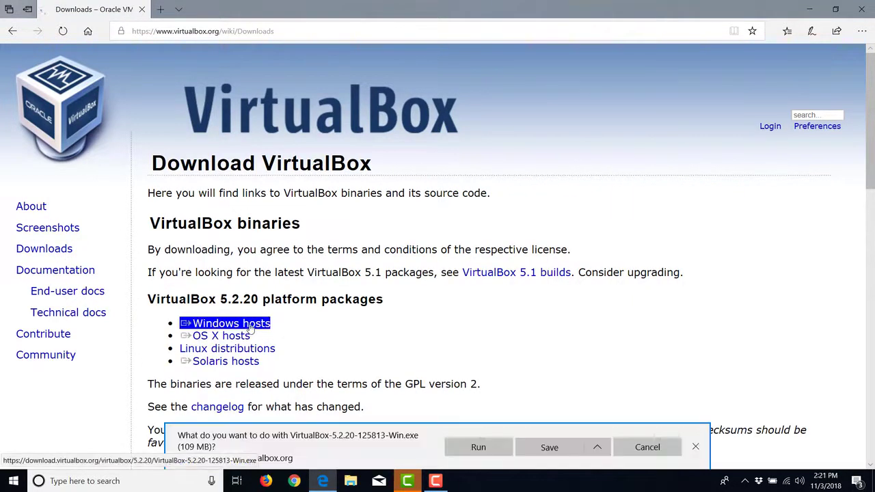
click(540, 448)
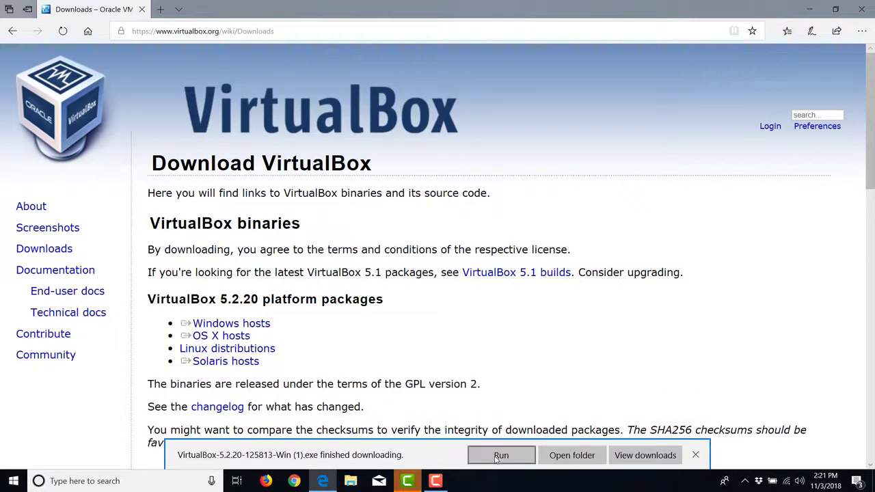
click(498, 458)
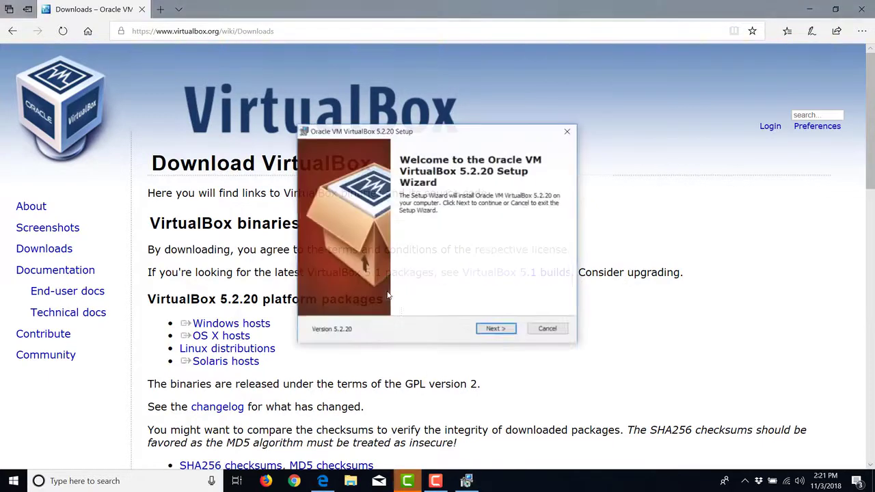
Change the VirtualBox installation destination folder to the D: drive.
click(496, 329)
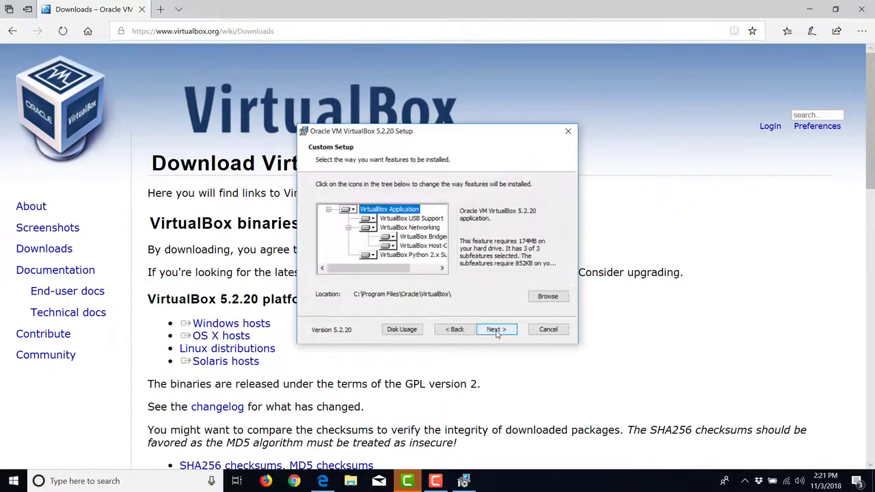
click(537, 297)
click(409, 300)
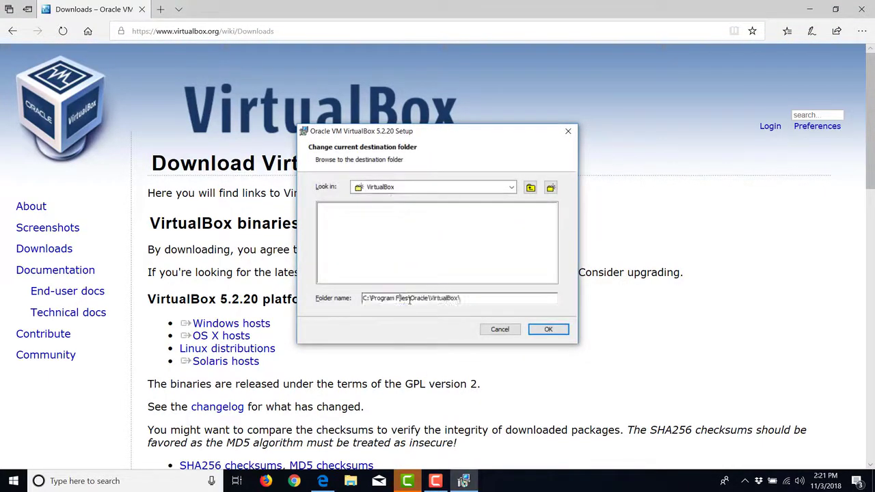
key(shift+Home)
text(D:)
click(550, 329)
Keep all shortcut and file association options enabled and start installing VirtualBox.
click(505, 330)
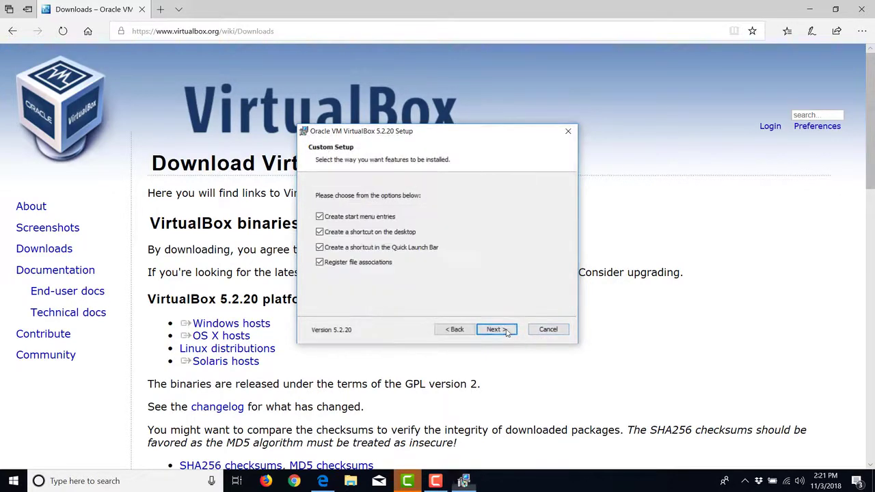
click(506, 331)
click(501, 330)
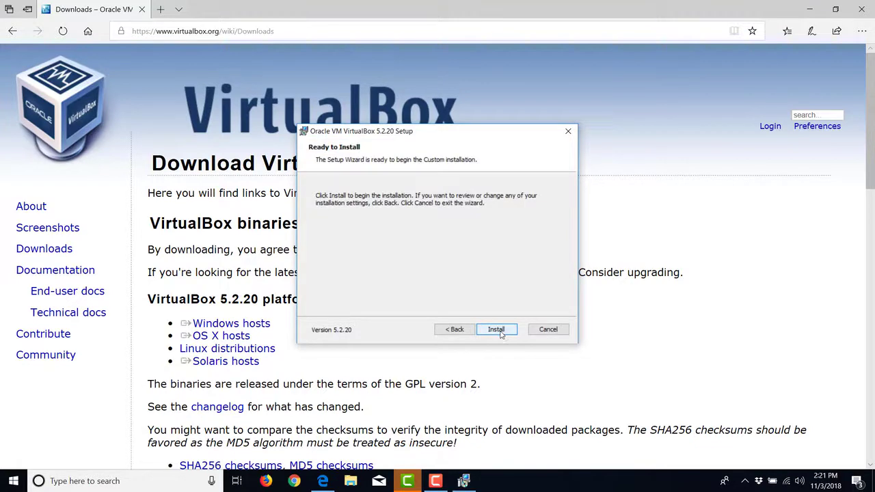
click(499, 332)
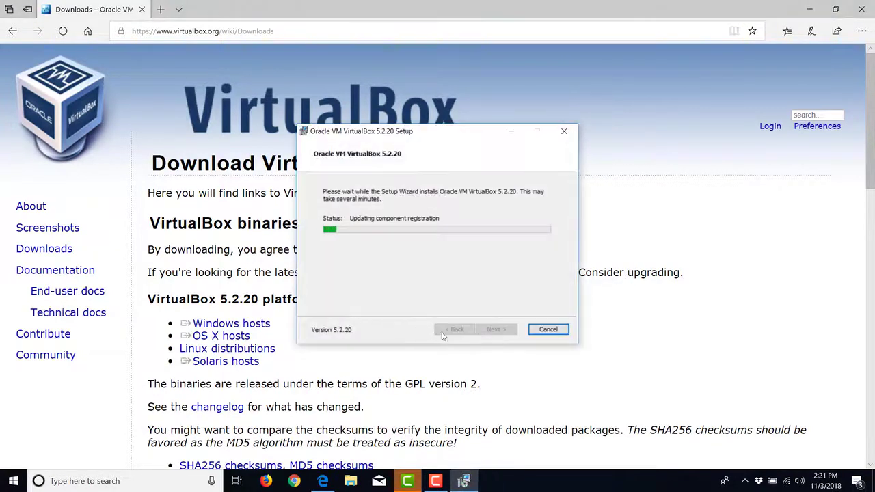
Search the web in a new browser tab for "windows virtual image" and open Microsoft's Free Virtual Machines page.
click(160, 9)
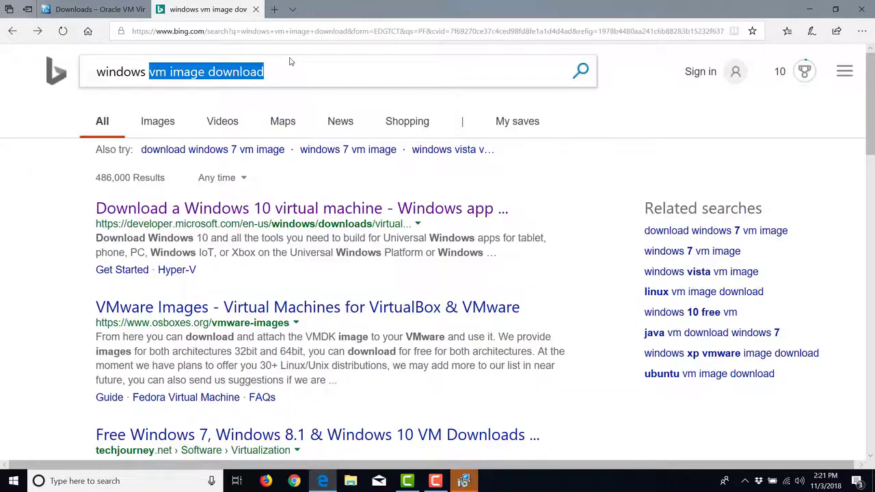
text(virtual image)
key(Return)
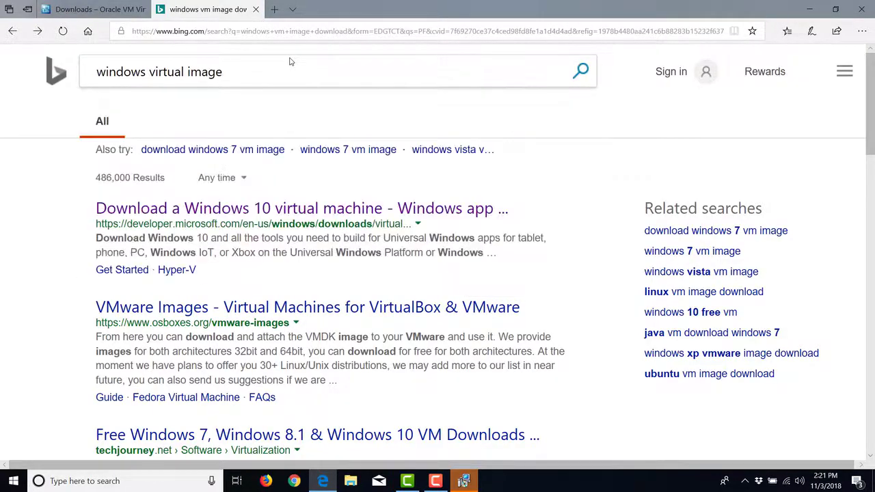
scroll(335, 205, down, 3)
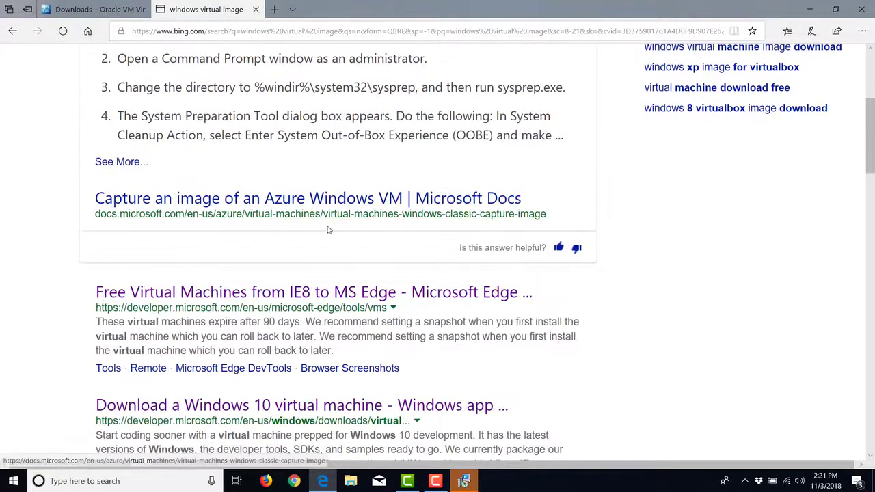
click(294, 293)
scroll(257, 282, down, 1)
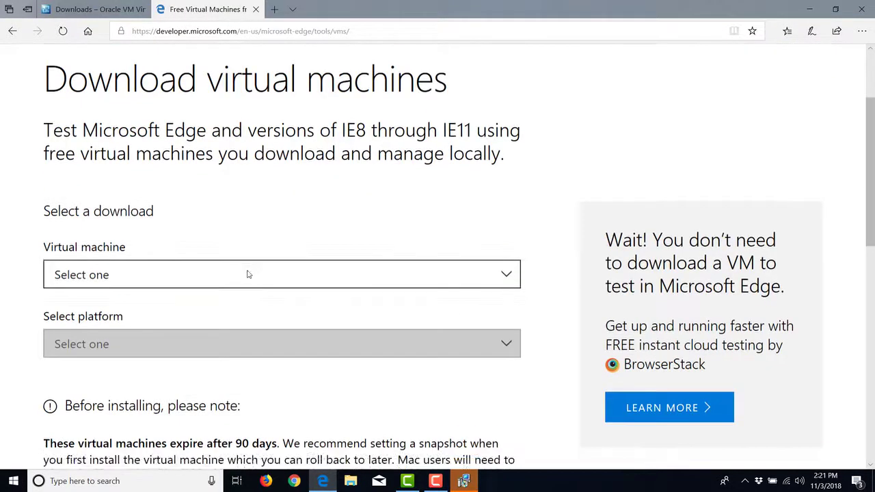
Download and save the MSEdge on Win10 (x64) Stable (17.17134) virtual machine for the VirtualBox platform.
click(246, 274)
click(210, 374)
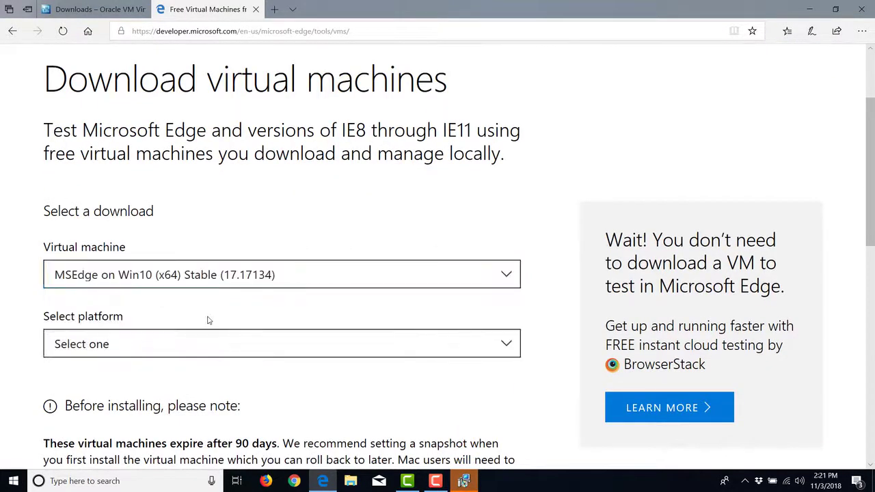
click(189, 342)
click(182, 361)
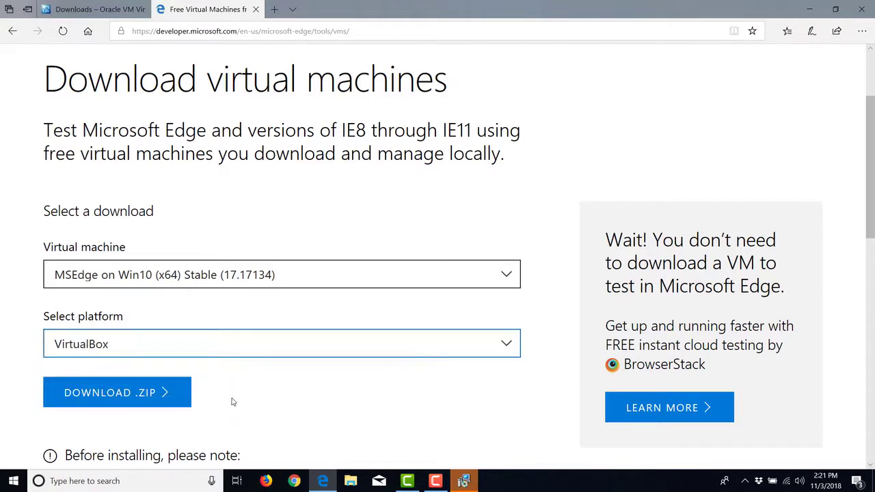
click(171, 396)
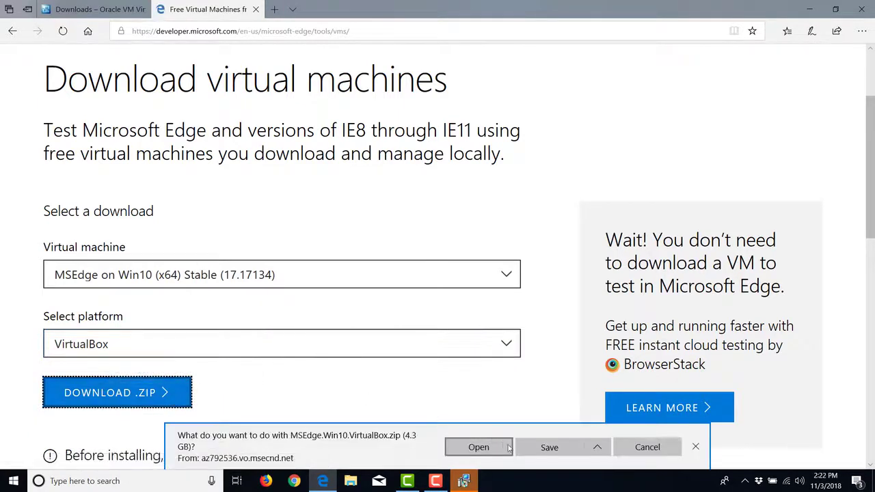
click(549, 447)
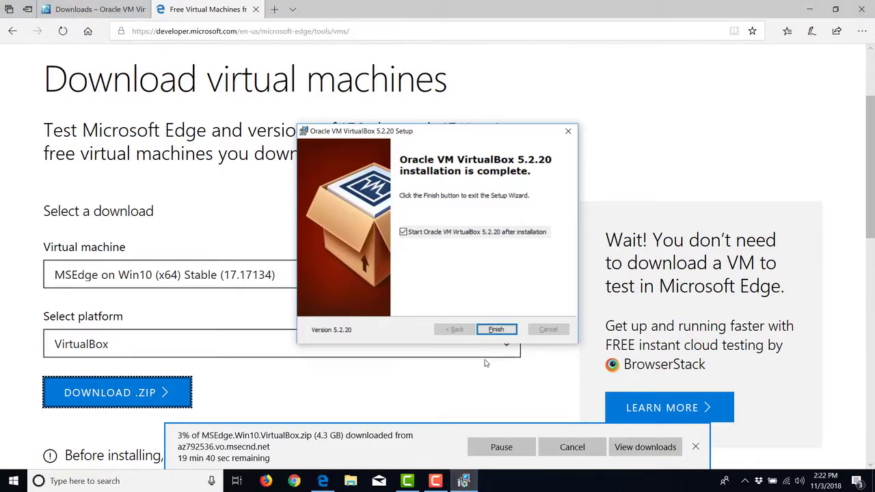
Finish the VirtualBox setup wizard and copy the MSEdge - Win10 appliance from the downloaded archive to the desktop.
click(493, 330)
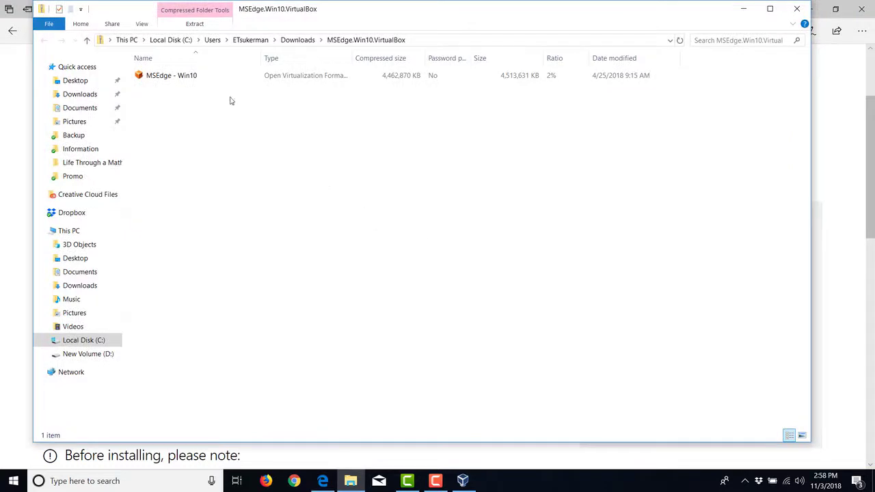
click(201, 80)
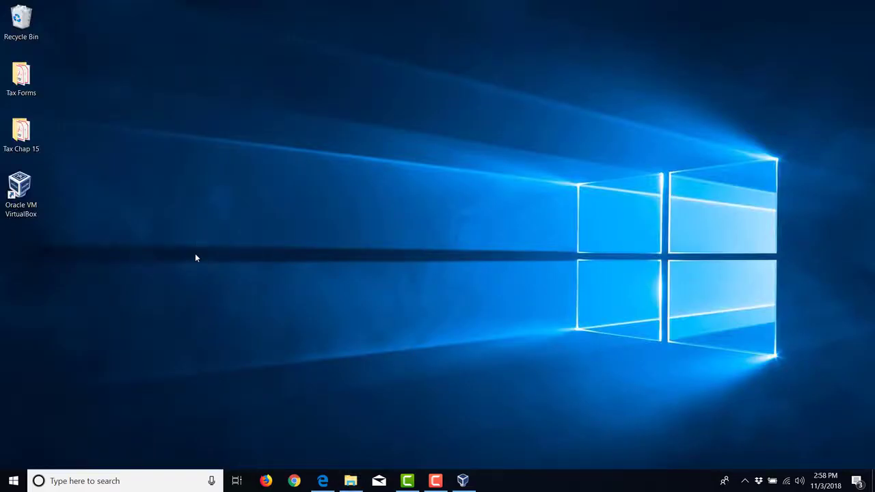
key(ctrl+v)
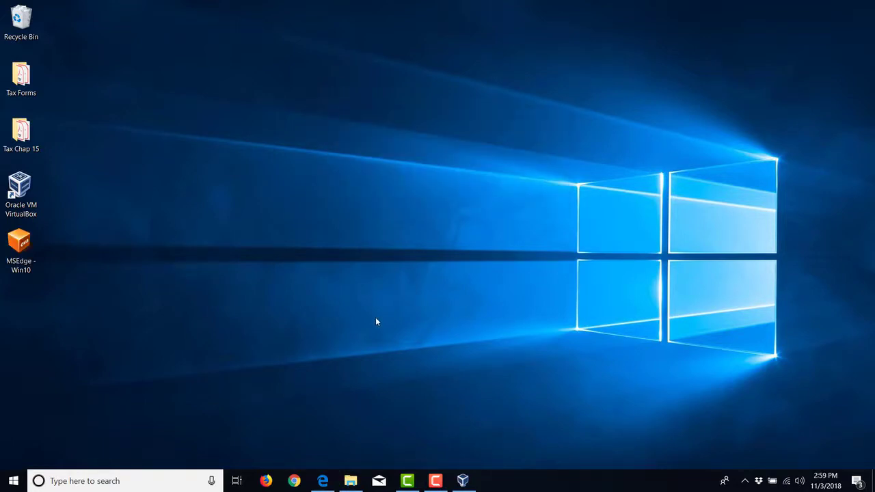
Switch to VirtualBox Manager and choose MSEdge - Win10.ova on the desktop as the appliance to import.
click(463, 480)
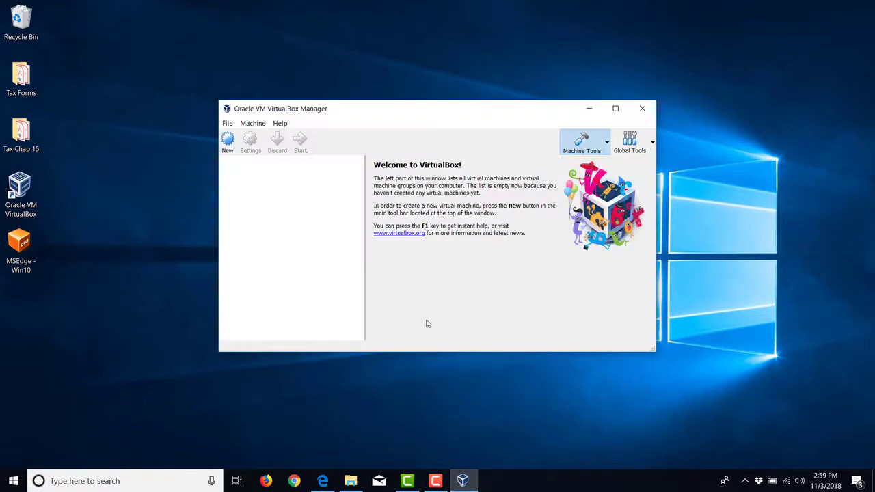
click(250, 128)
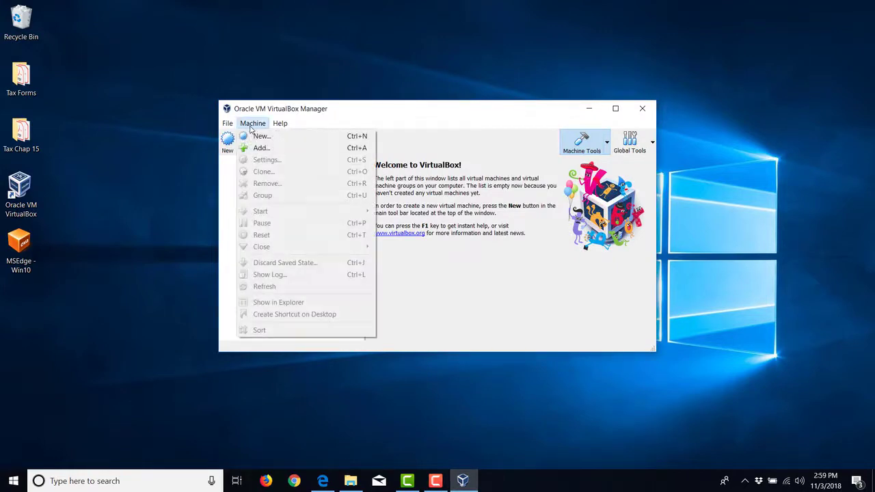
mouse_move(227, 123)
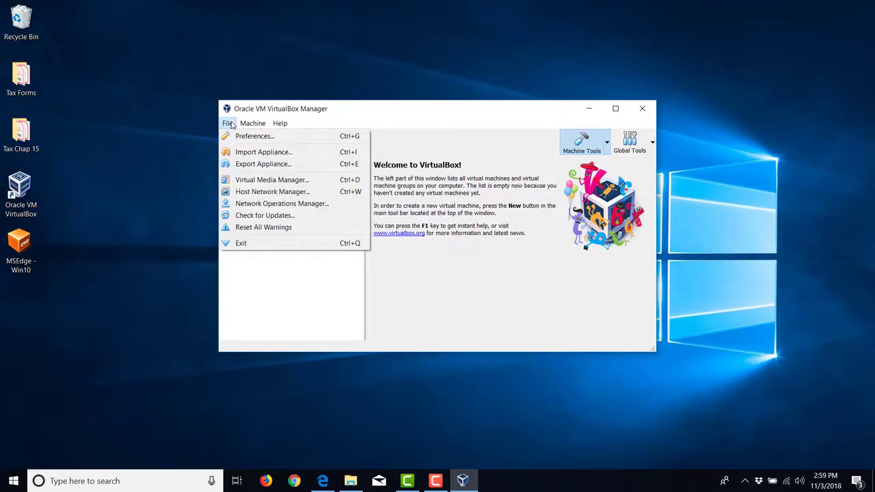
click(260, 148)
click(538, 209)
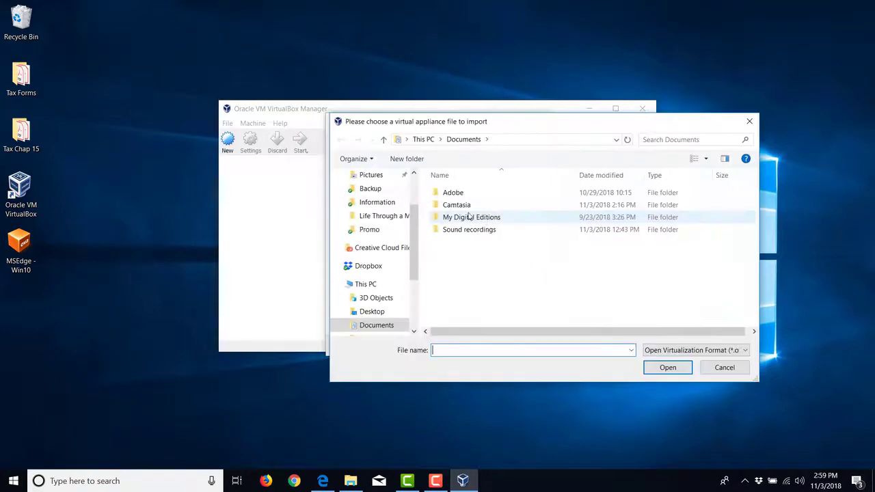
scroll(381, 220, up, 2)
click(375, 198)
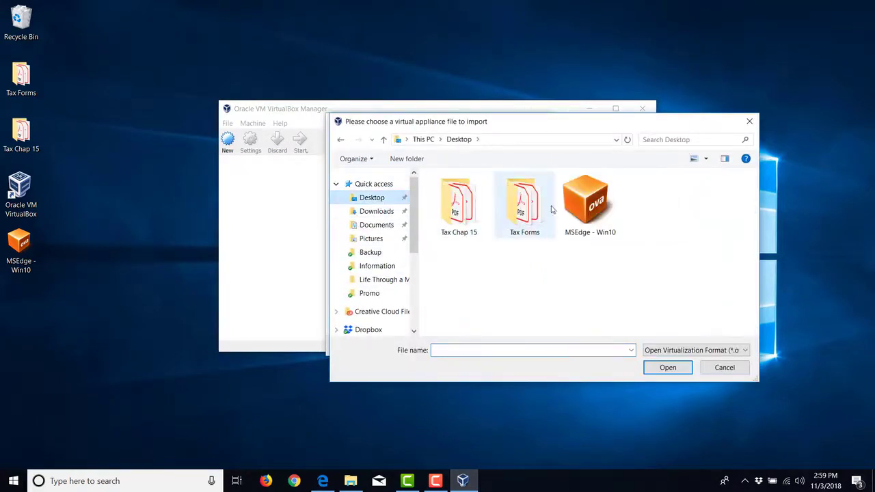
click(585, 198)
double_click(584, 199)
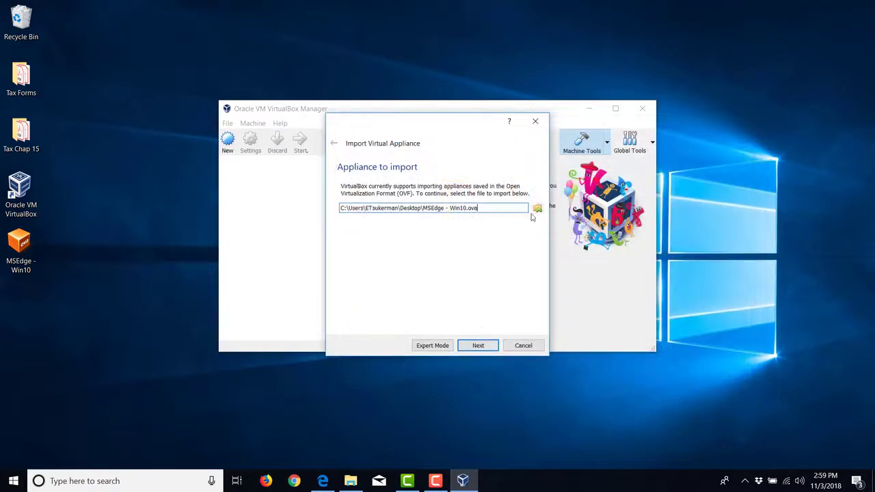
Review the appliance settings and import the virtual machine with the suggested defaults.
click(477, 345)
scroll(432, 264, down, 2)
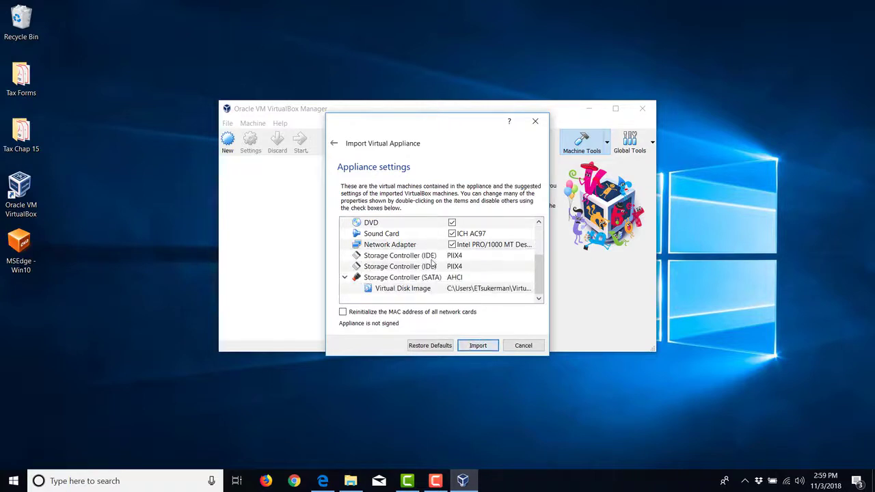
click(478, 345)
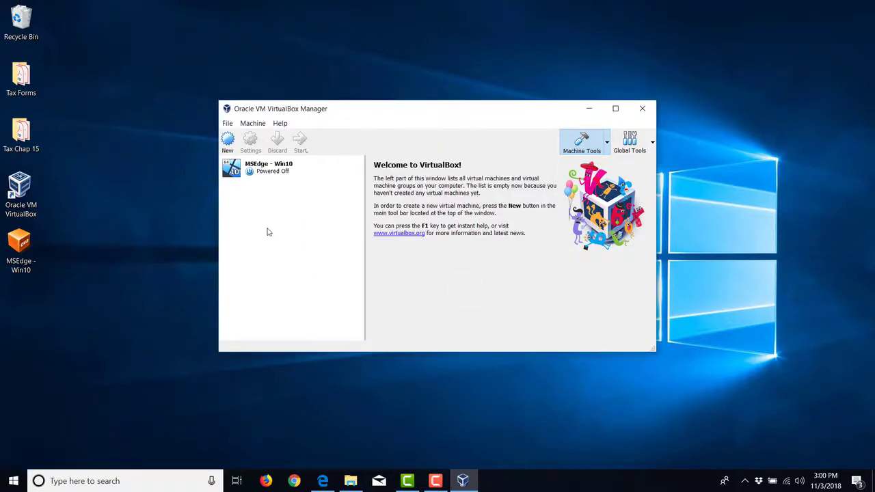
Start the MSEdge - Win10 virtual machine and maximize its window.
click(263, 174)
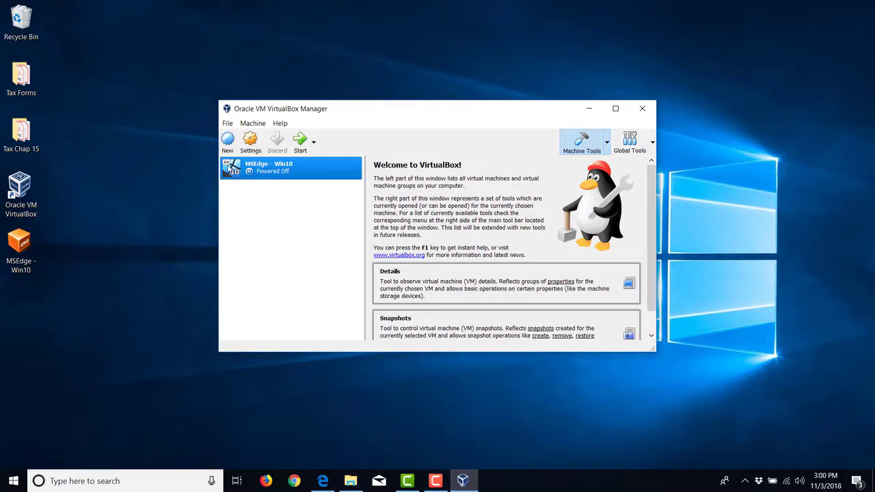
click(303, 144)
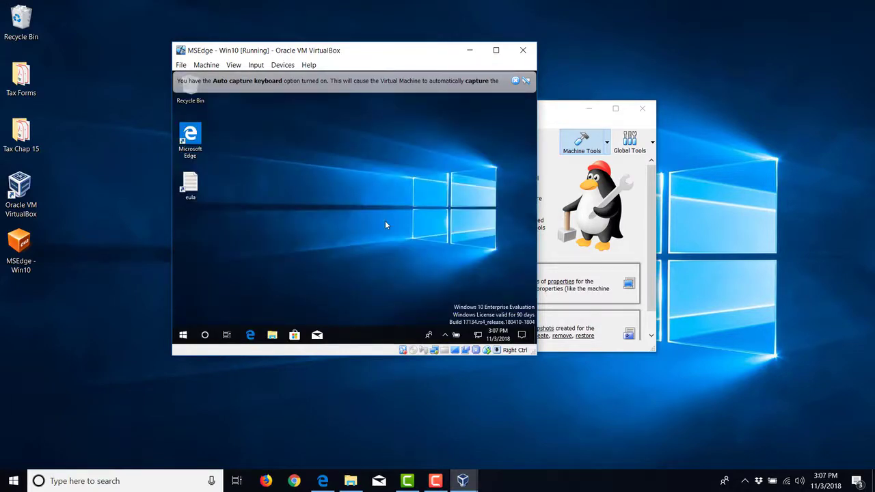
double_click(391, 49)
Insert the Guest Additions CD image into the running virtual machine.
click(108, 20)
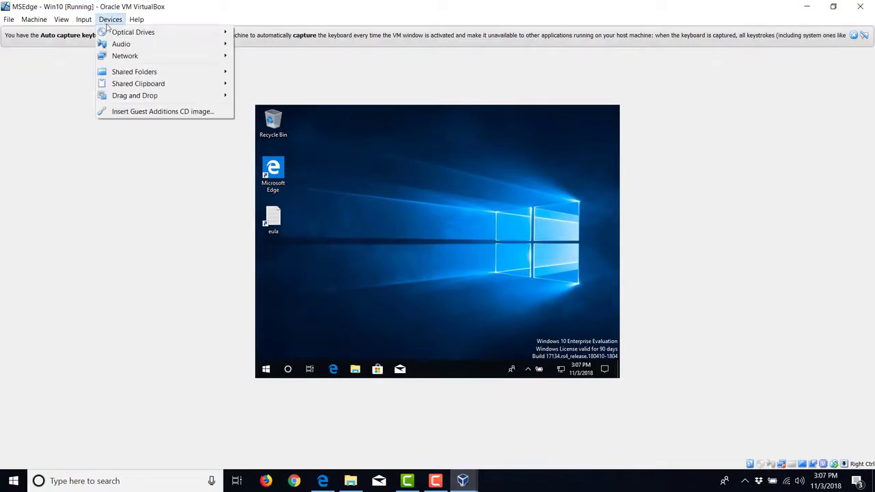
click(144, 111)
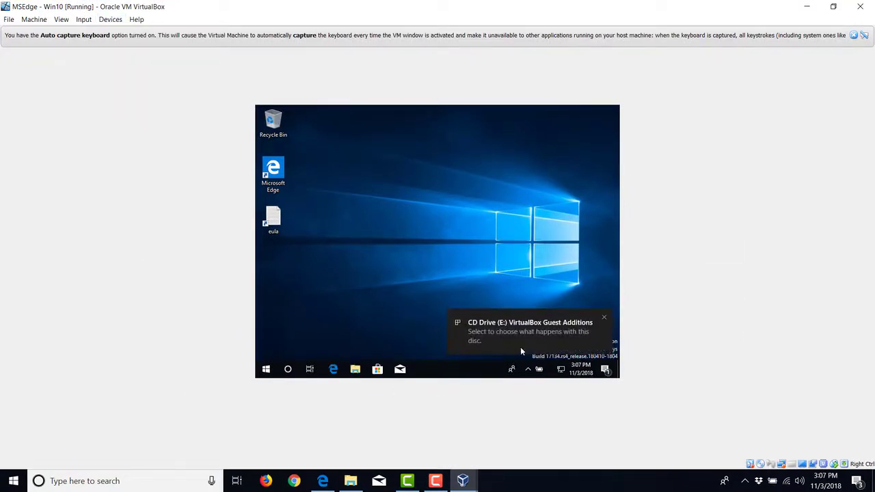
Launch the VirtualBox Guest Additions installer from CD Drive (E:) inside the virtual machine and let it run.
click(515, 329)
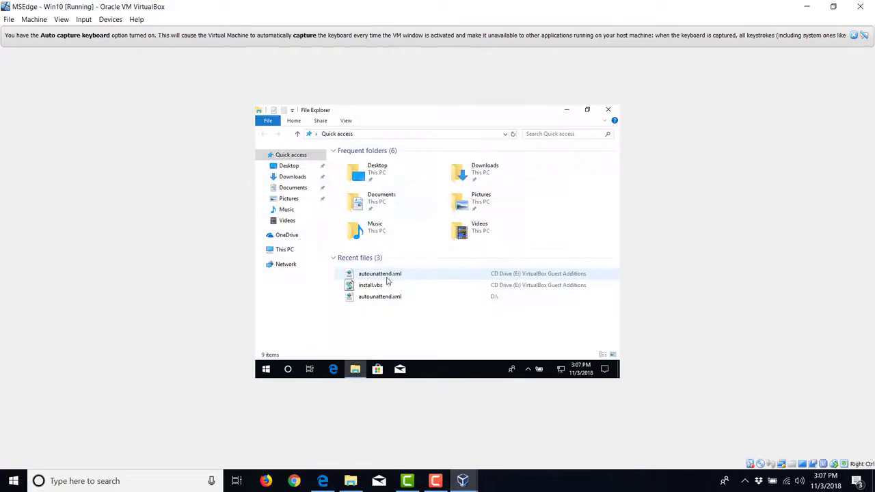
click(296, 253)
double_click(506, 292)
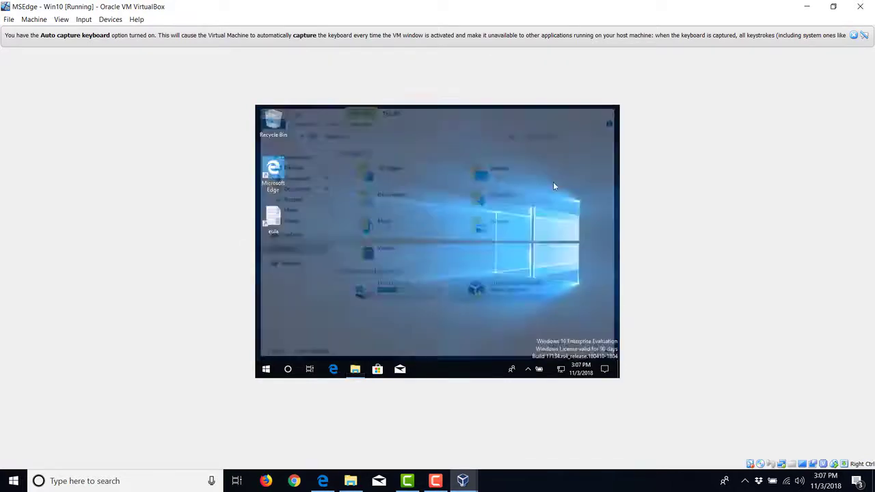
click(415, 301)
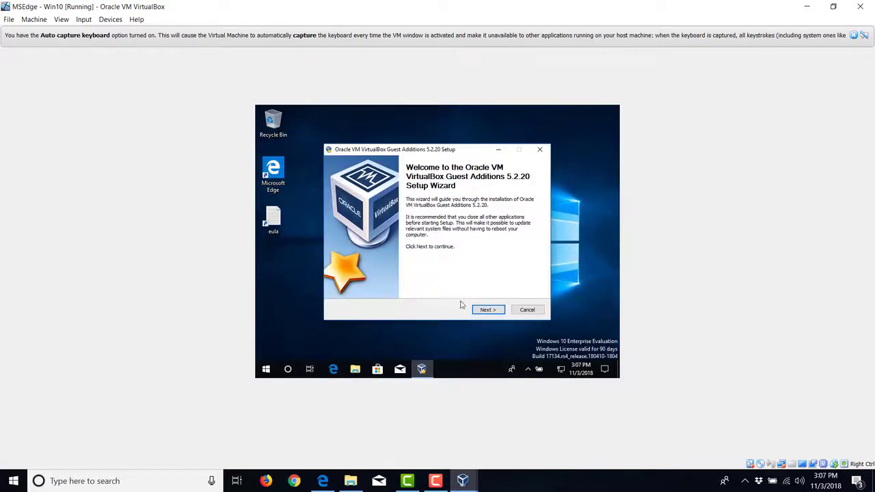
Install Guest Additions 5.2.20 with the default components and complete the setup wizard.
click(488, 311)
click(489, 311)
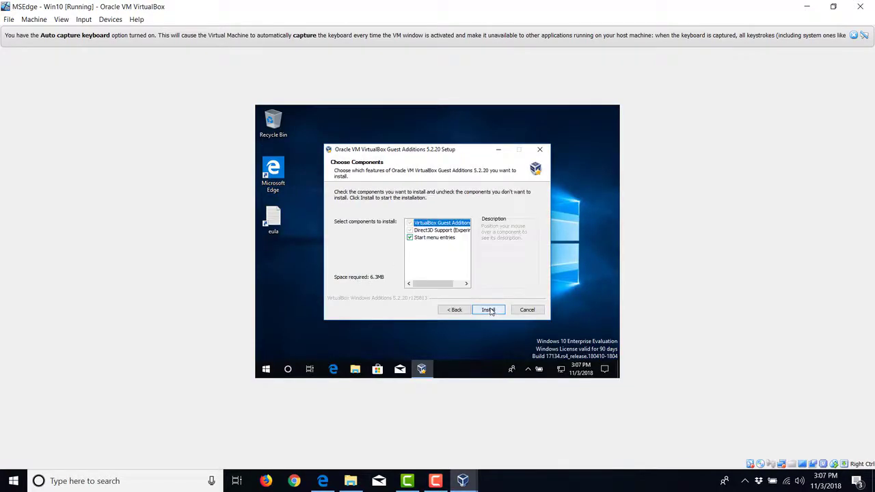
click(489, 311)
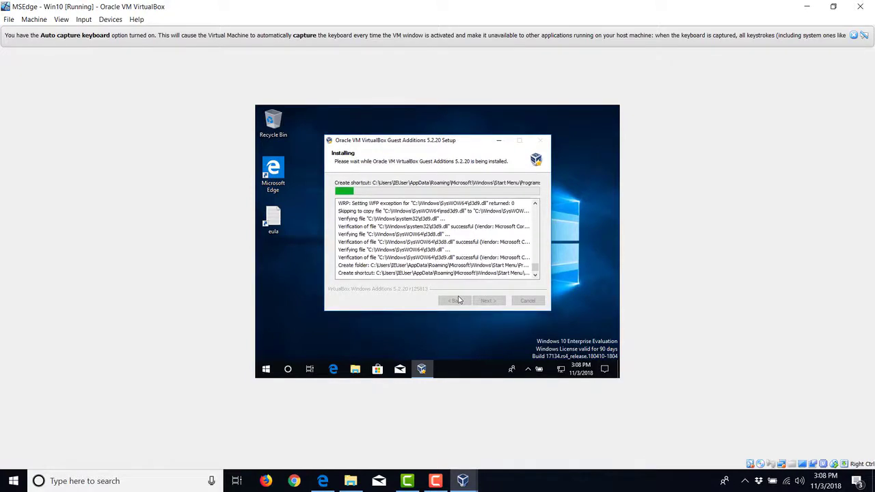
click(482, 301)
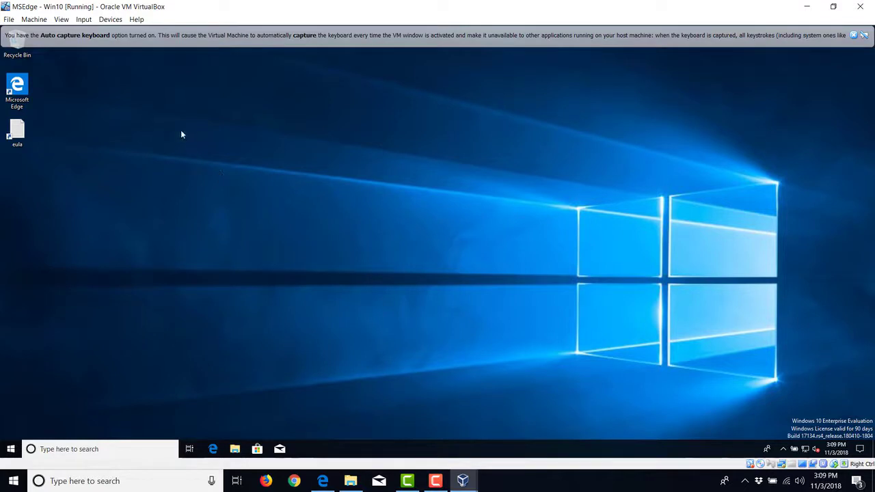
Open the virtual machine's shared folder settings and start adding a share by browsing for another host folder.
click(110, 19)
mouse_move(227, 80)
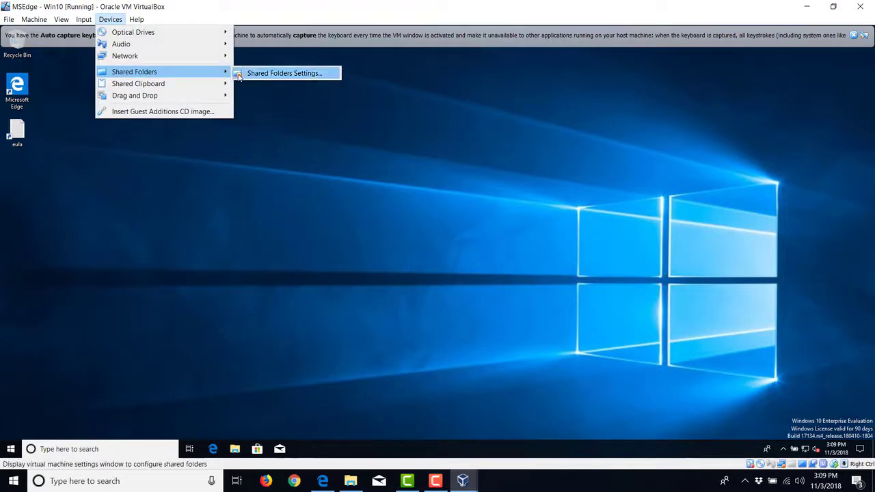
click(249, 73)
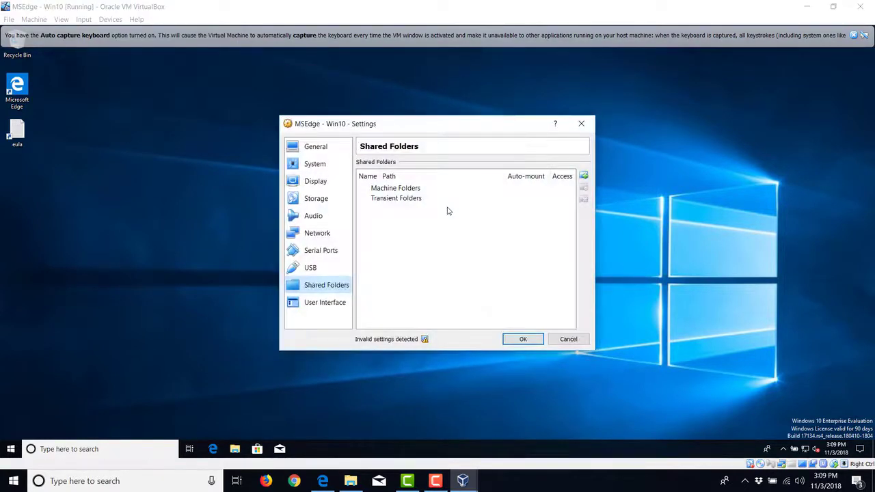
click(583, 175)
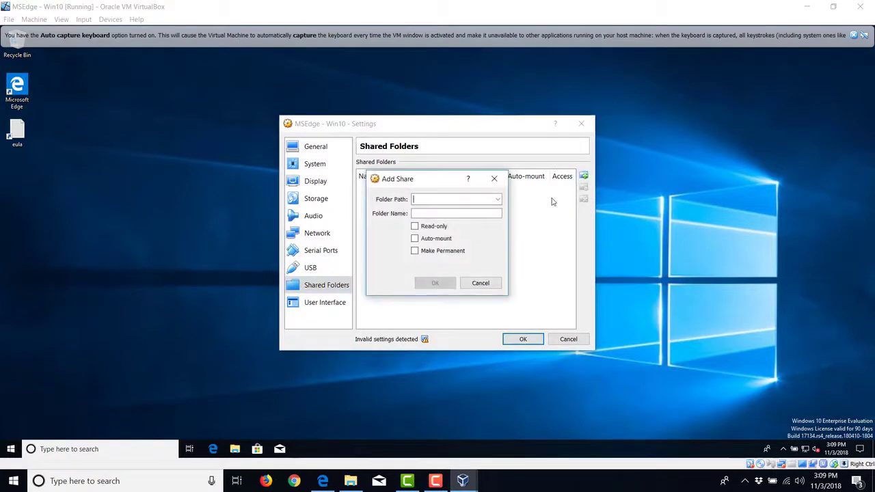
click(501, 202)
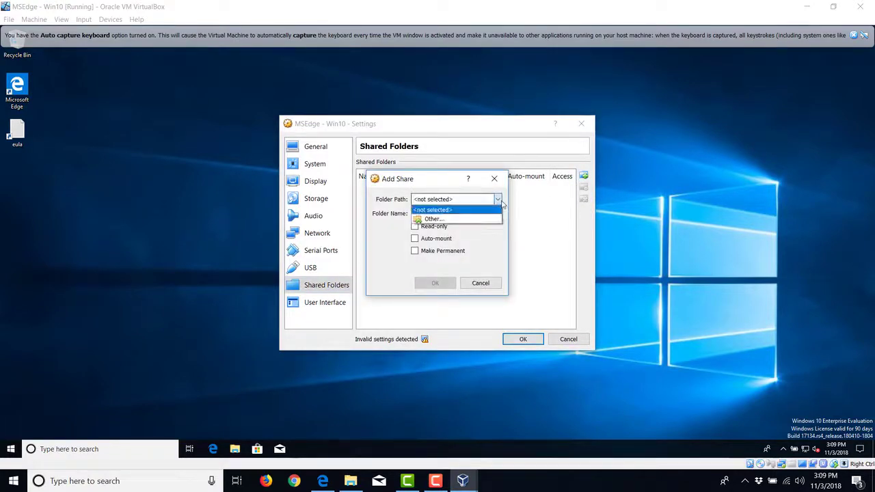
click(469, 219)
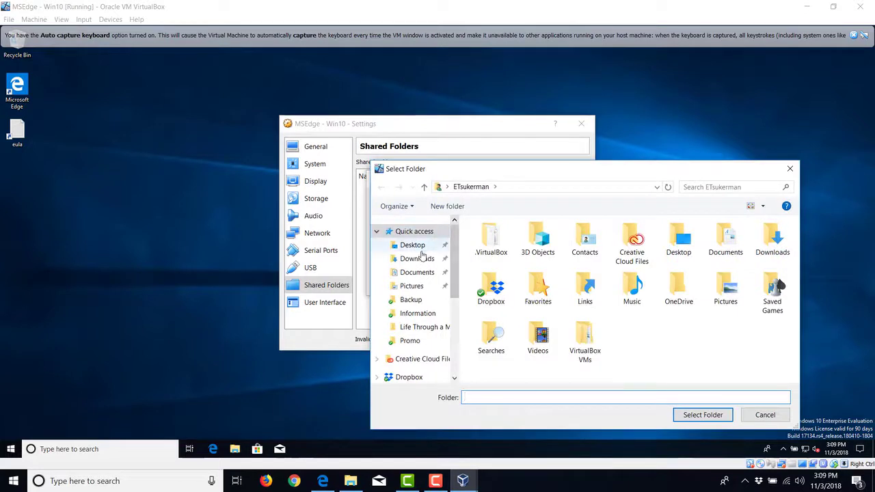
Create a folder named Shared on the host desktop and select it as the share's folder path.
click(414, 247)
right_click(568, 337)
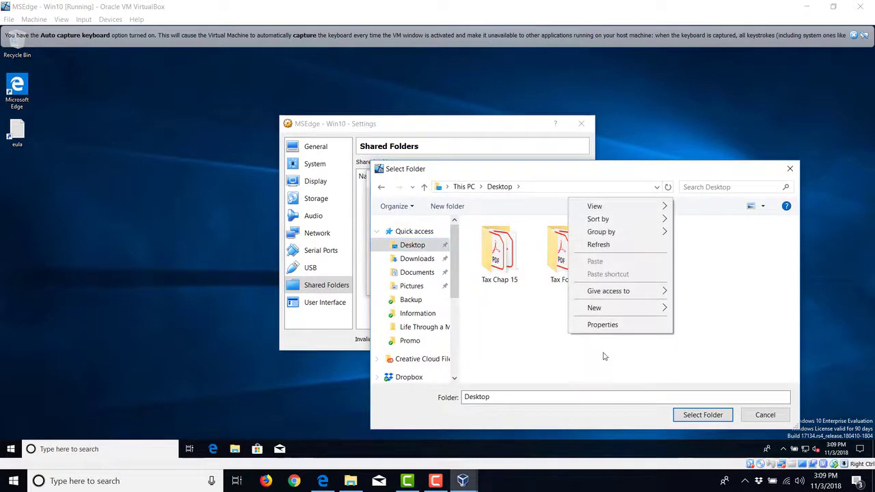
click(685, 309)
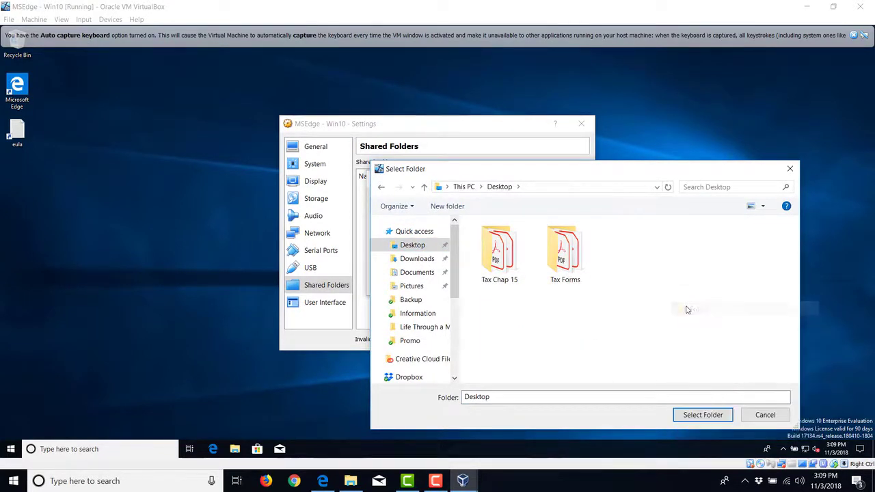
right_click(633, 257)
click(679, 444)
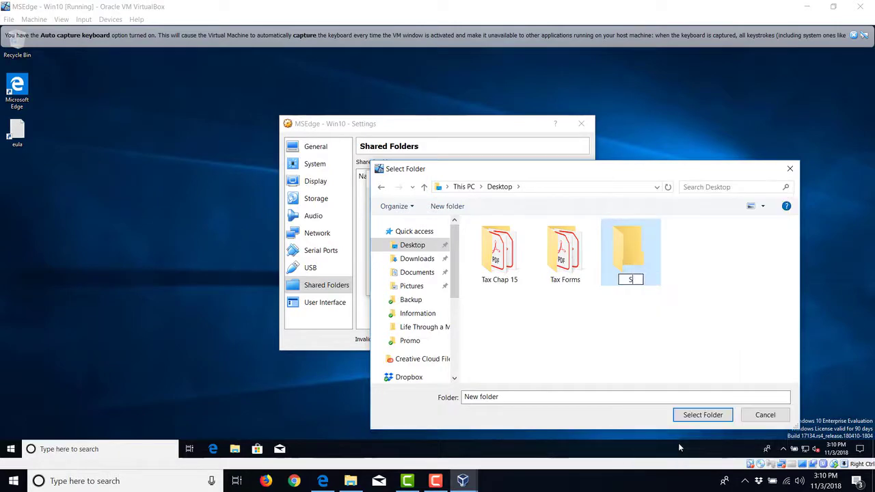
text(Shared)
key(Return)
key(Return)
click(698, 415)
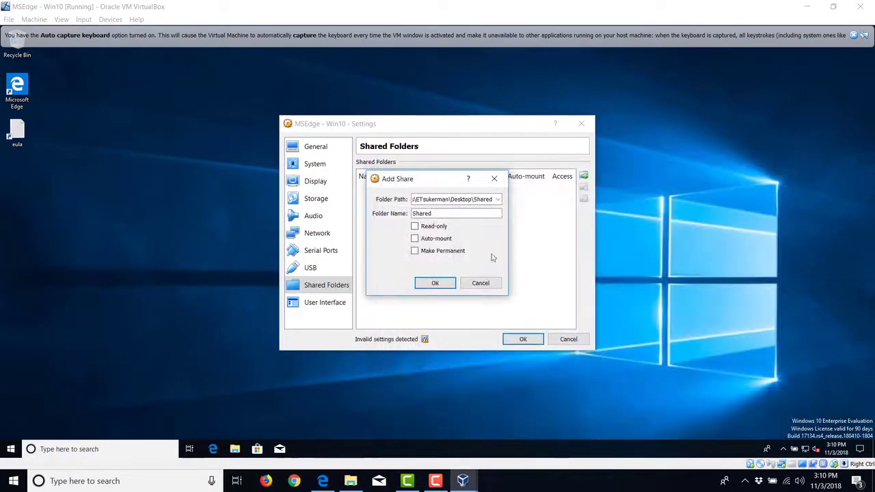
Make the Shared folder auto-mounted and permanent, and save the shared folder settings.
click(435, 239)
click(433, 253)
click(434, 283)
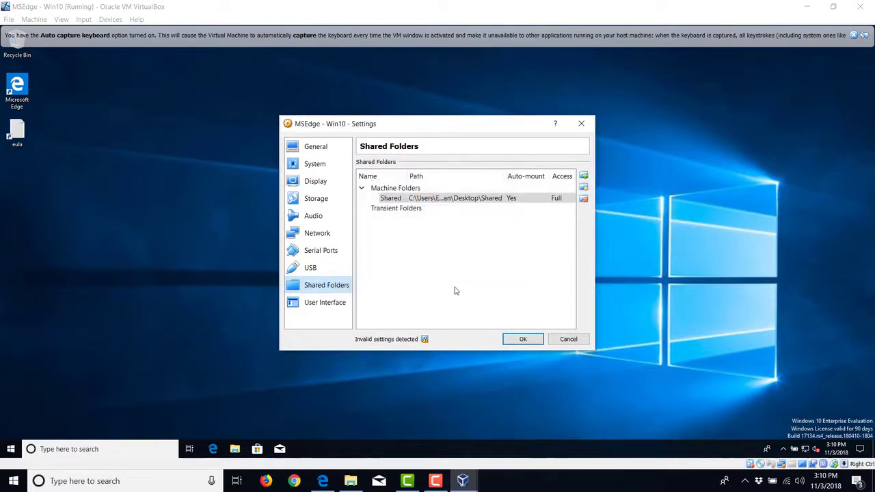
click(523, 339)
Restart Windows inside the virtual machine.
key(alt+F4)
click(453, 191)
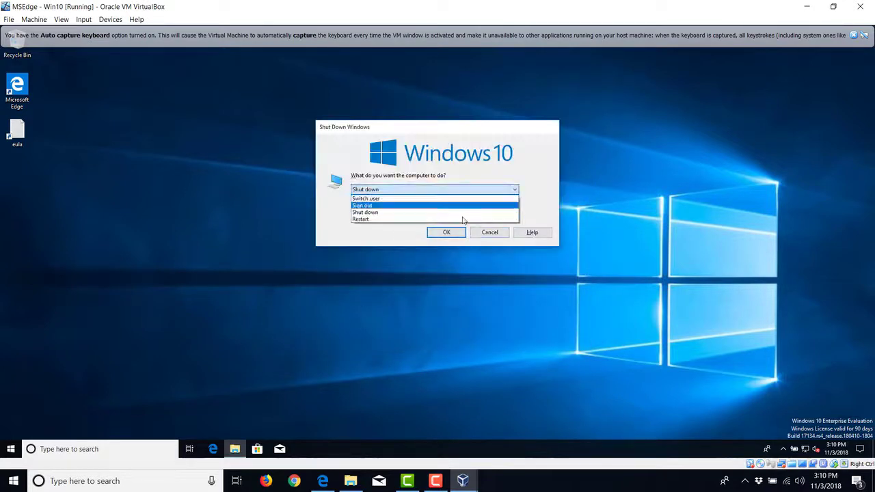
click(461, 220)
click(449, 233)
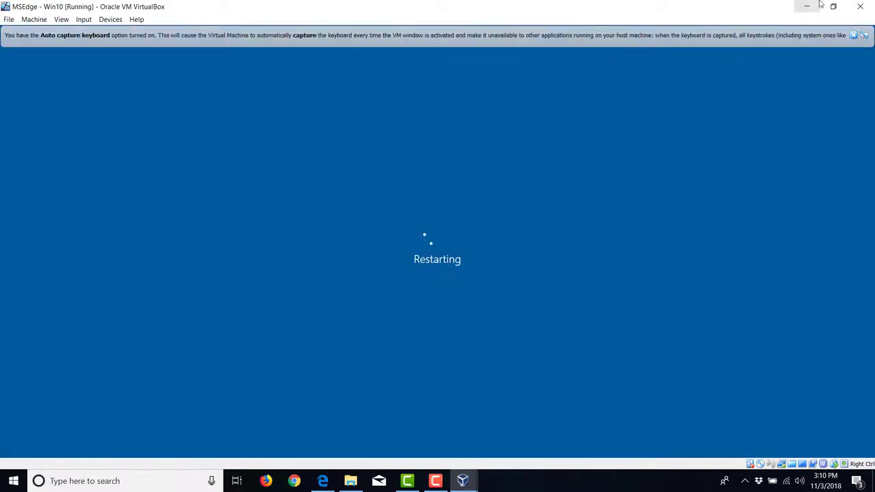
Minimize the virtual machine and create a text document named test in the host desktop's Shared folder.
click(816, 4)
double_click(21, 299)
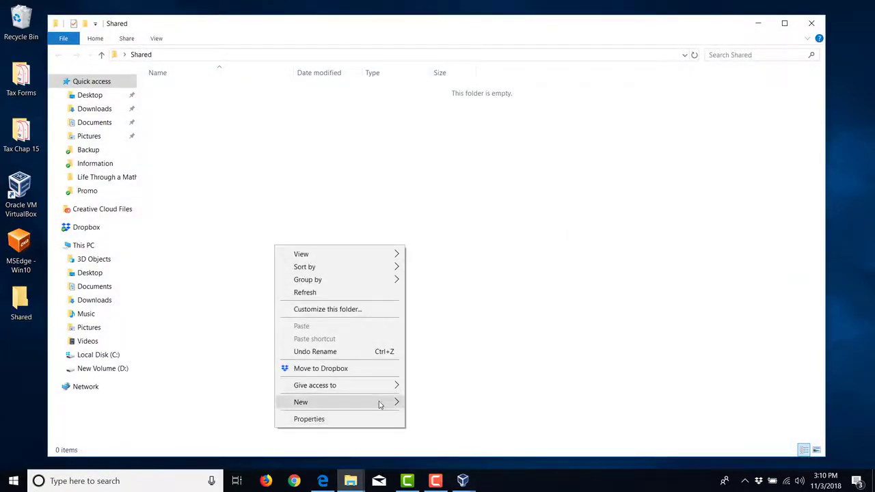
mouse_move(381, 404)
click(428, 389)
text(test)
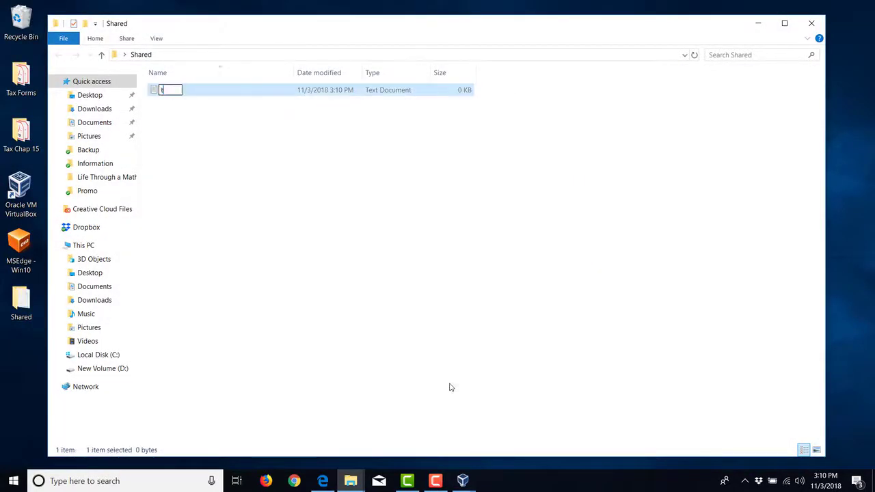
click(420, 313)
Return to the virtual machine, open test.txt from the Shared network drive, and close the file and folder windows.
mouse_move(462, 482)
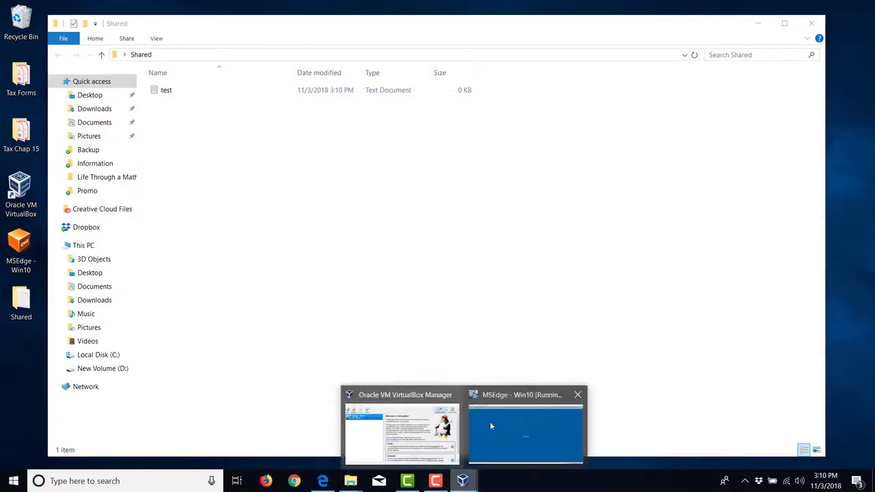
click(490, 421)
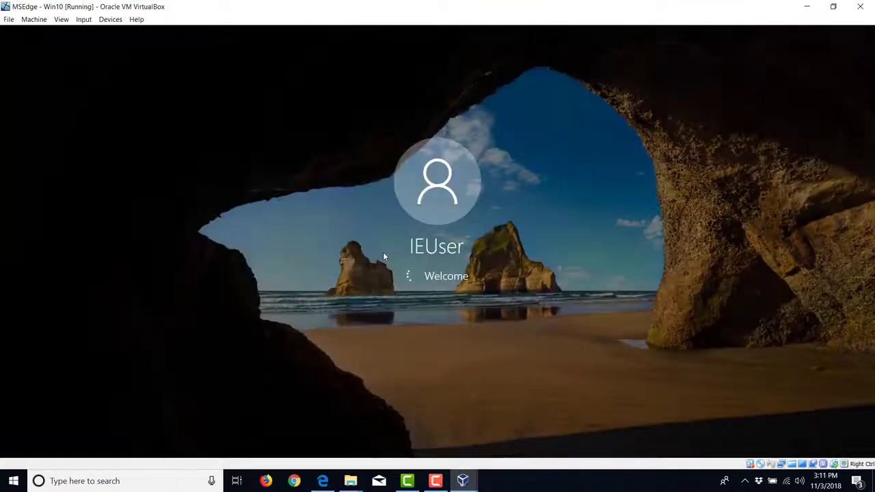
click(237, 250)
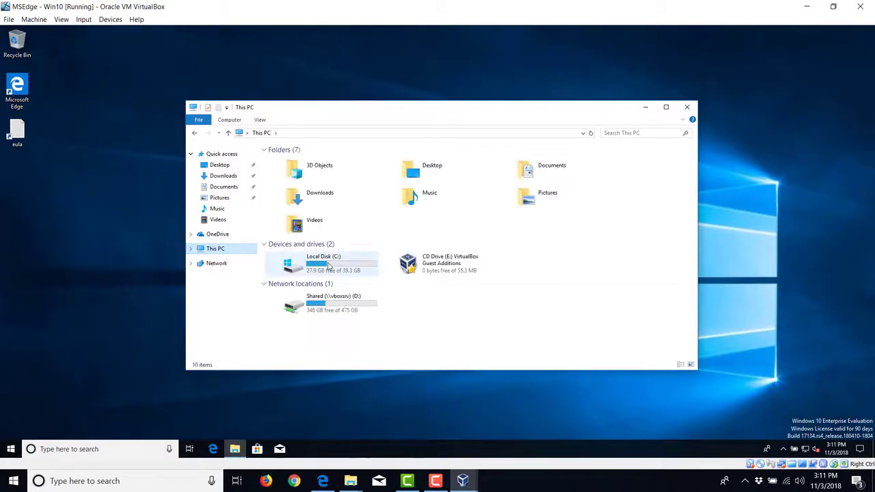
double_click(347, 311)
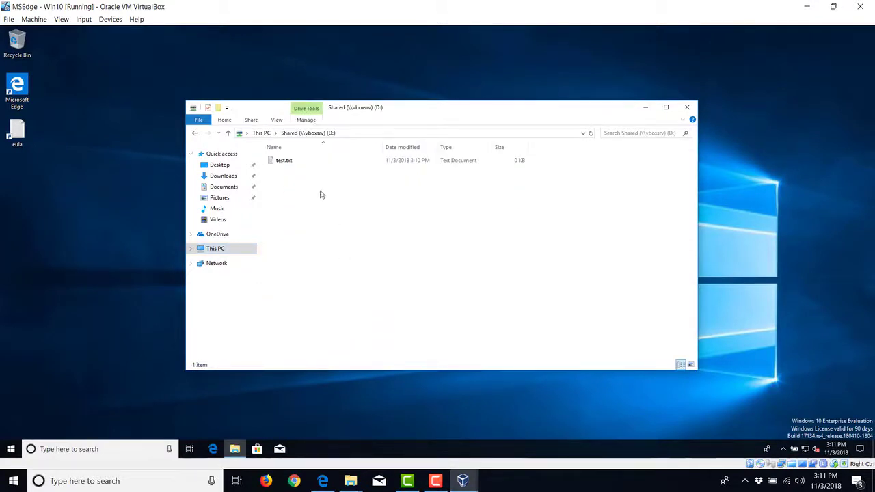
double_click(299, 166)
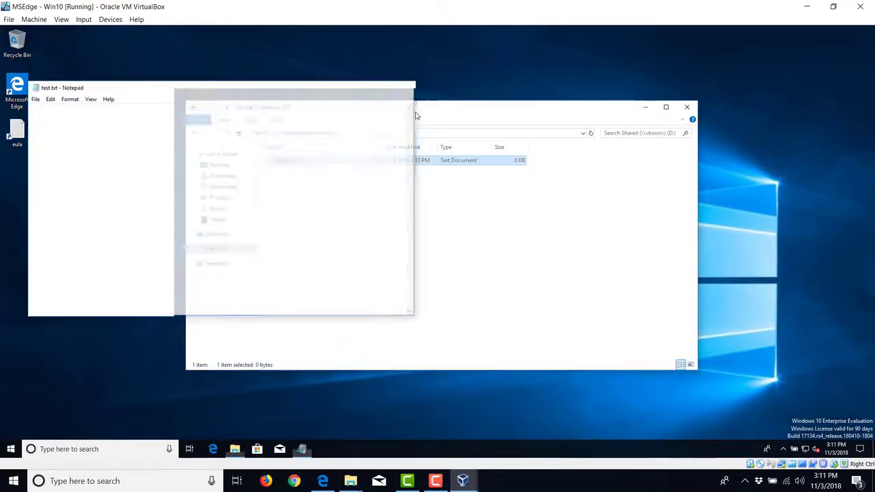
click(687, 106)
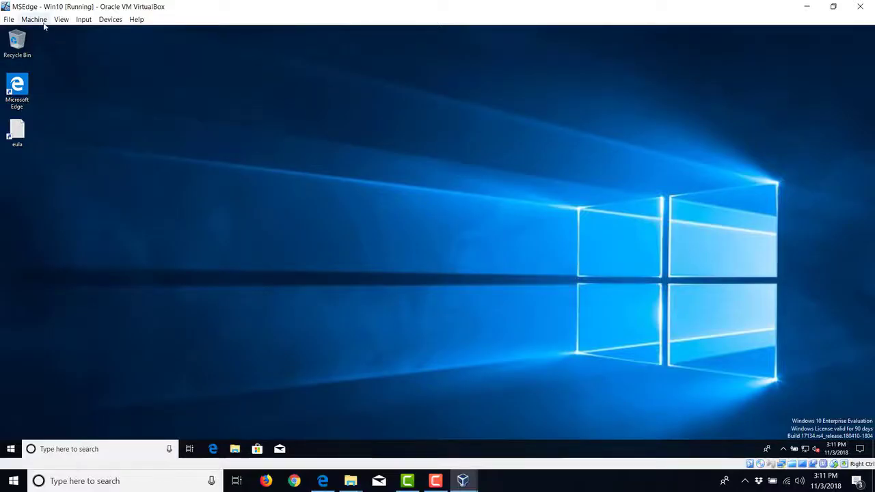
Set network Adapter 1 of the virtual machine to Not attached and save the settings.
click(33, 19)
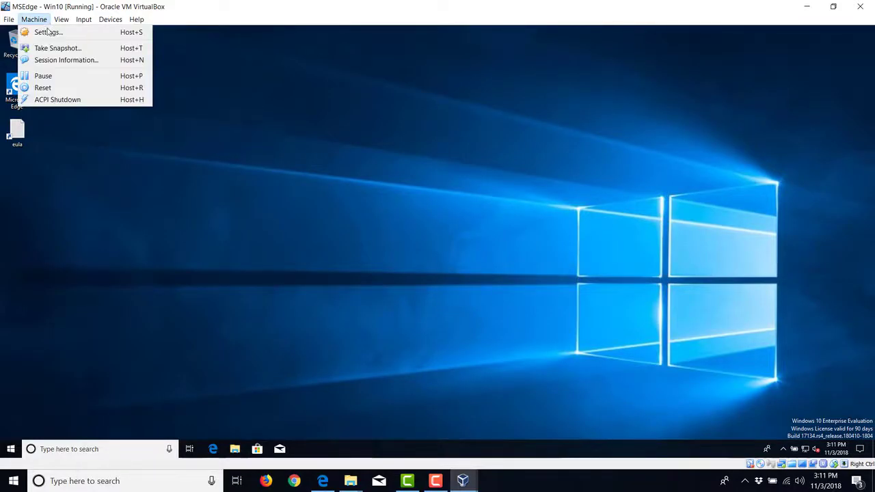
click(48, 32)
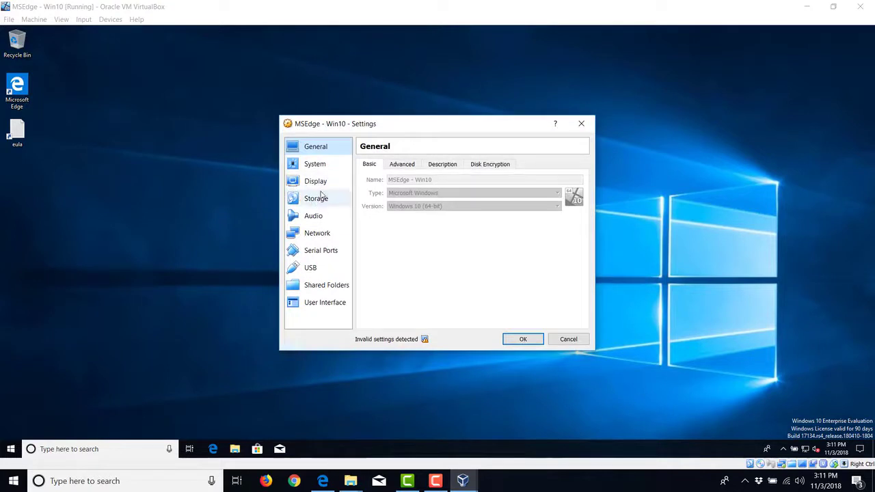
click(320, 233)
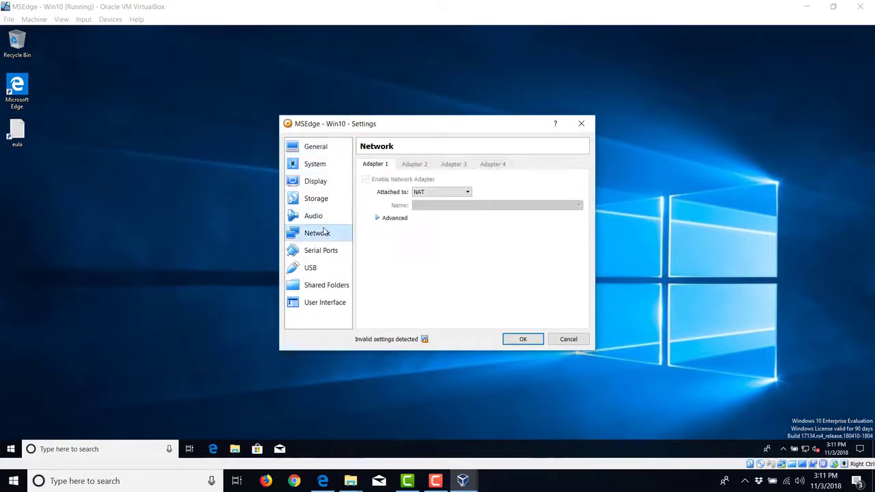
click(411, 193)
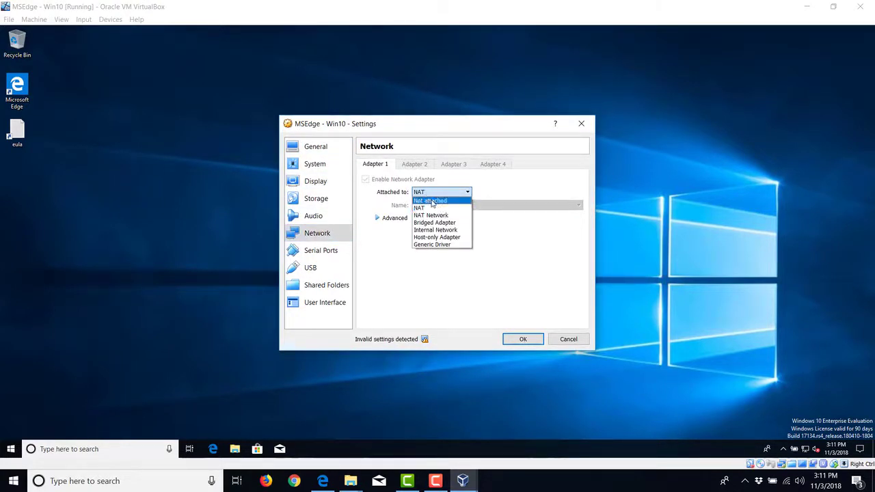
click(433, 202)
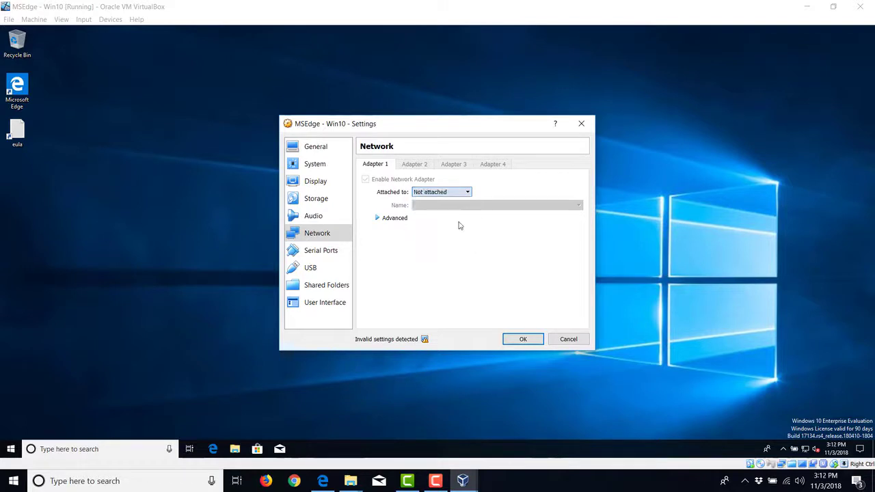
click(523, 339)
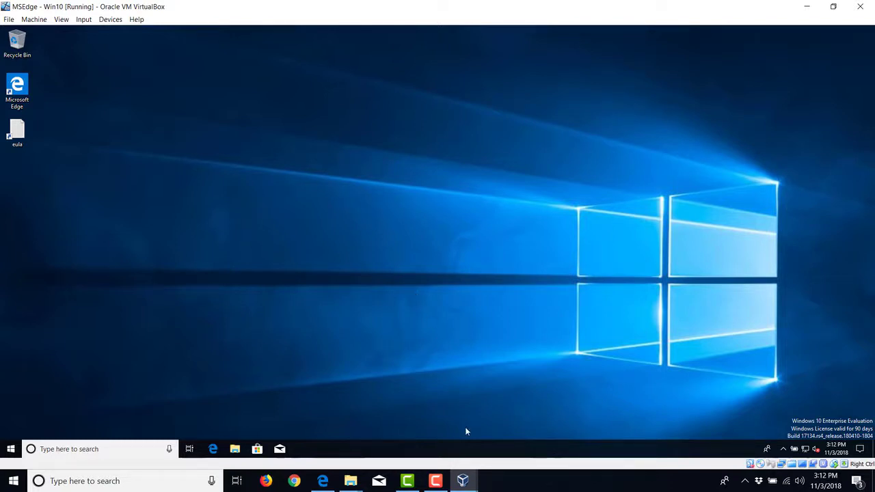
Switch to VirtualBox Manager, take a snapshot of MSEdge - Win10 named Snapshot 1, and return to the virtual machine.
mouse_move(463, 480)
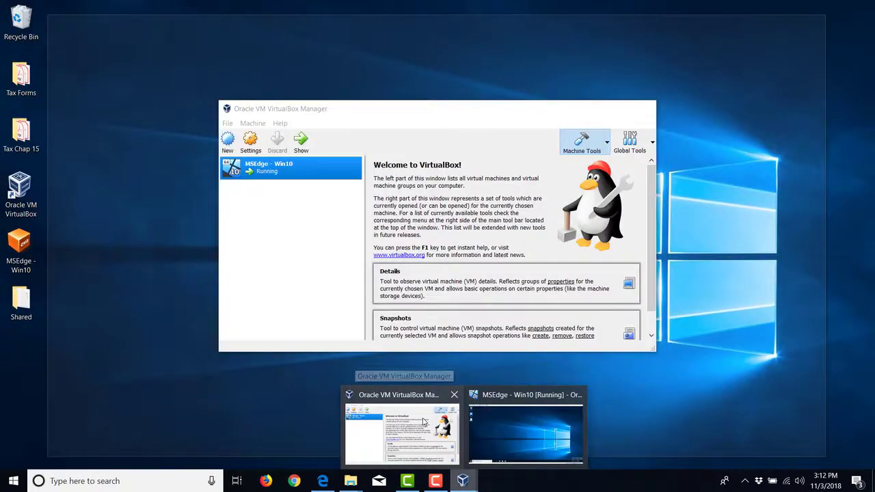
click(424, 422)
click(606, 142)
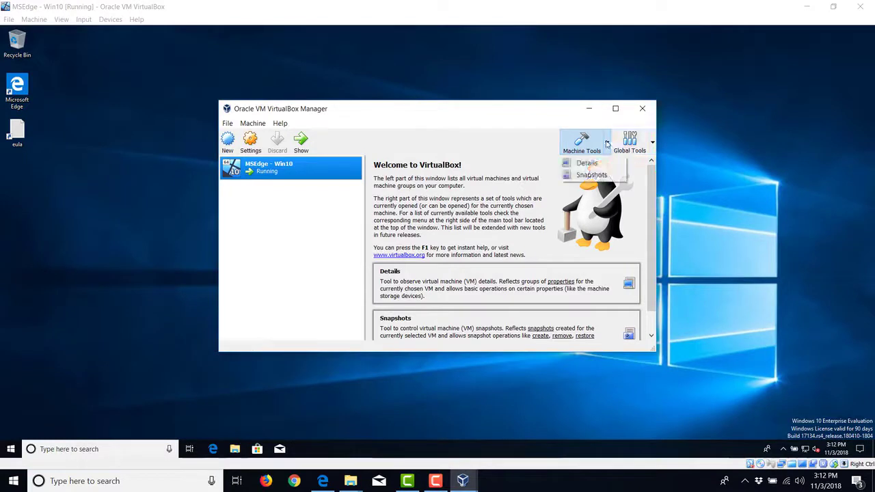
click(592, 176)
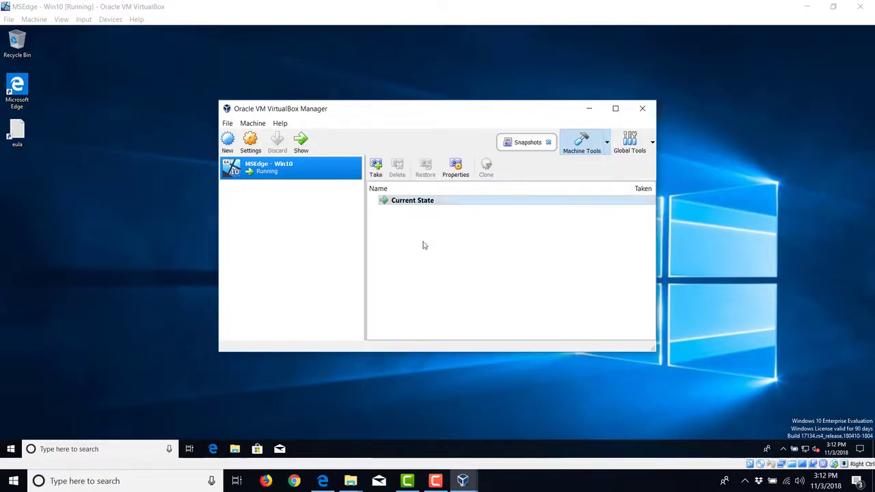
click(375, 168)
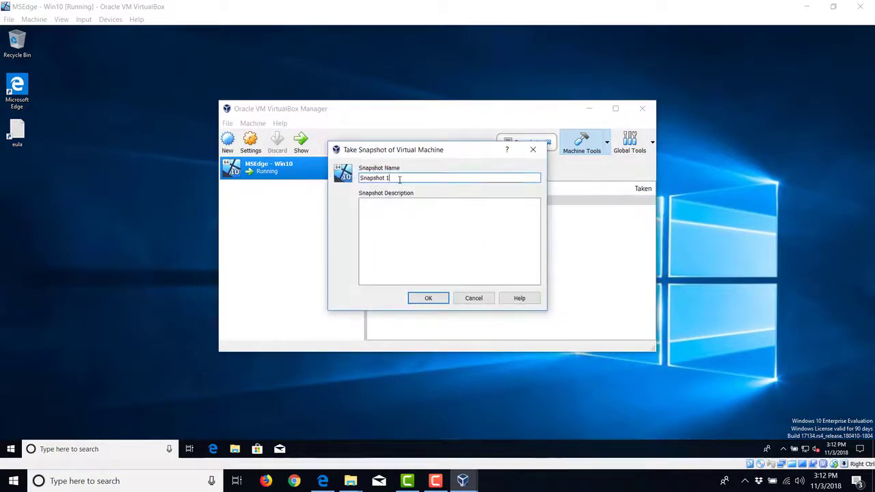
click(428, 298)
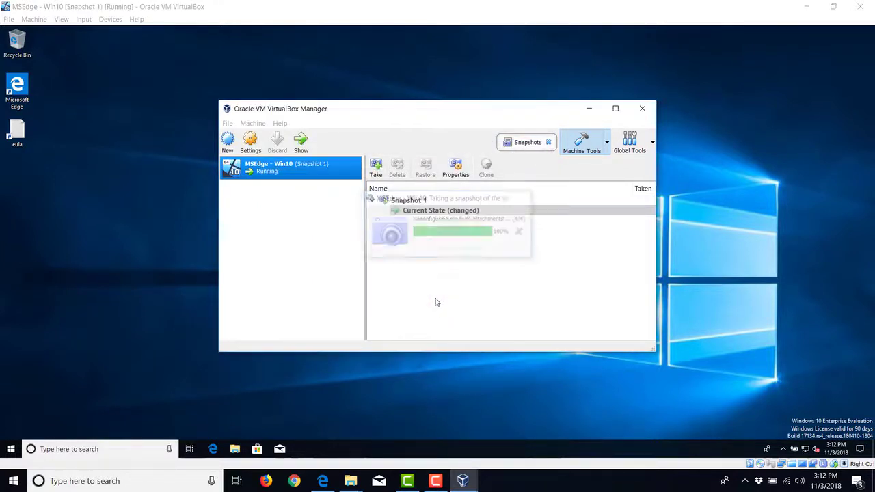
click(556, 389)
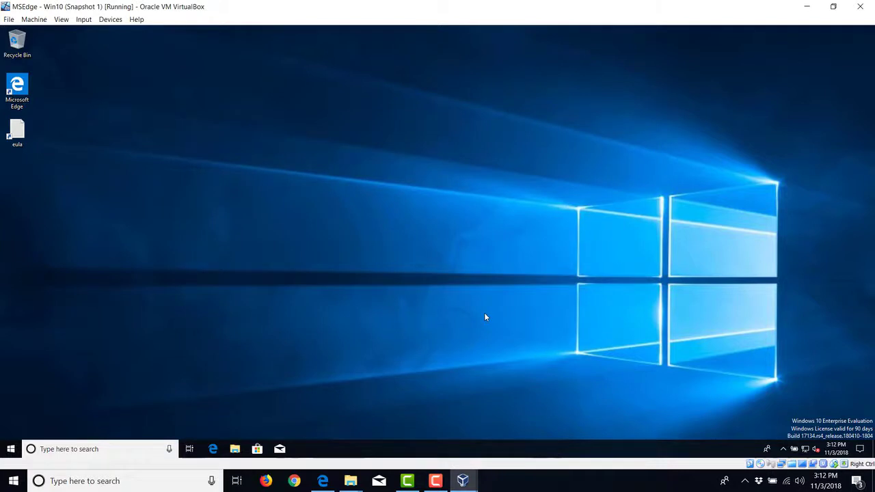